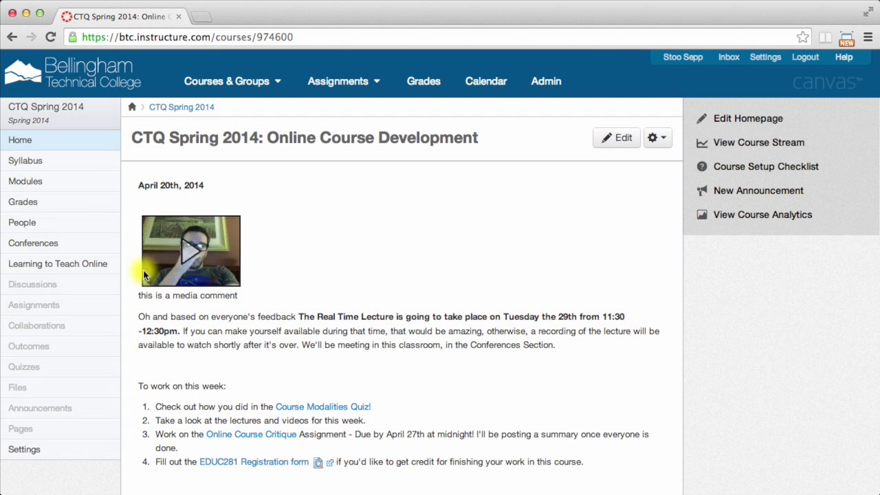
# - Review the mastery ratings of the Authentic Assessment, BTC Course Modalities, Course Development and Online Activities outcomes
pyautogui.click(40, 354)
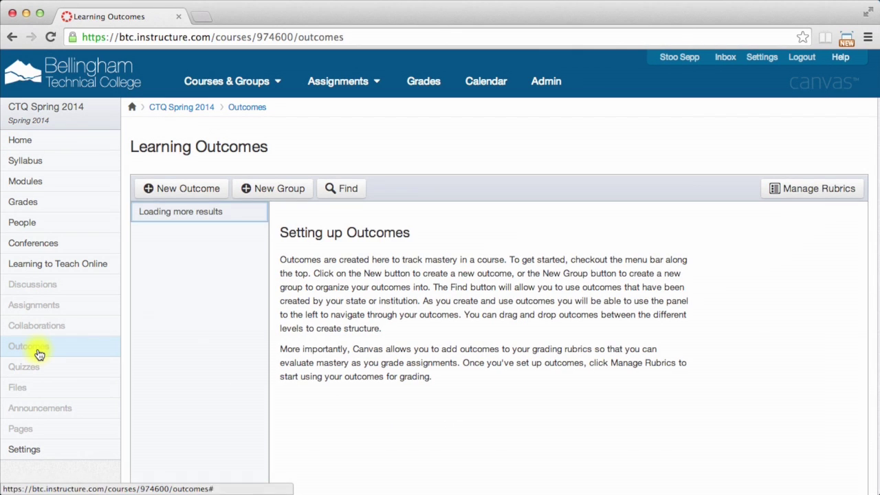
pyautogui.click(204, 218)
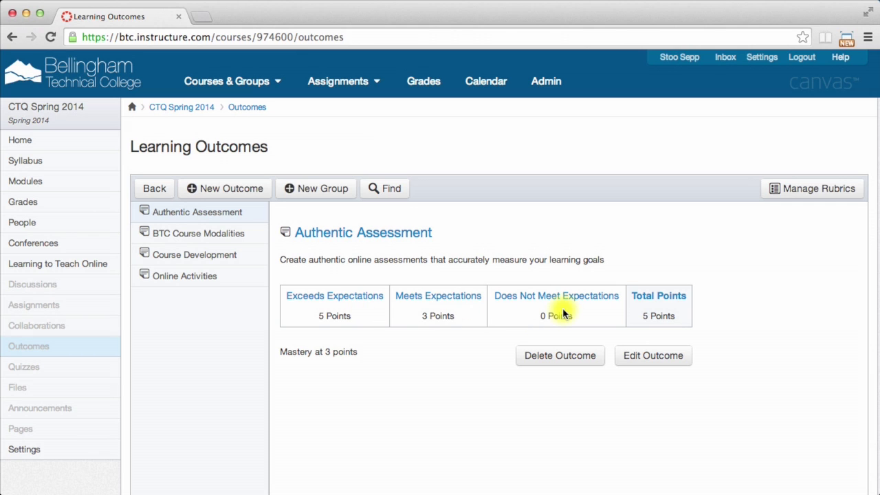
pyautogui.click(221, 236)
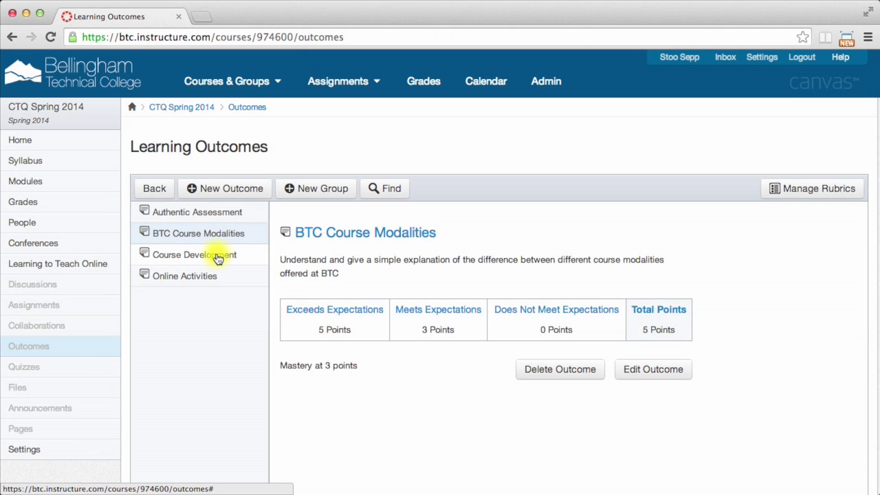
pyautogui.click(218, 258)
pyautogui.click(217, 276)
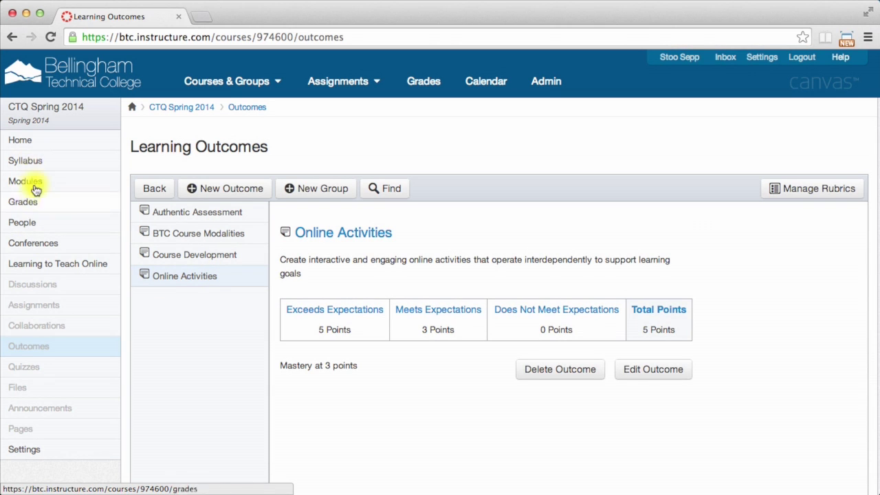
pyautogui.click(49, 369)
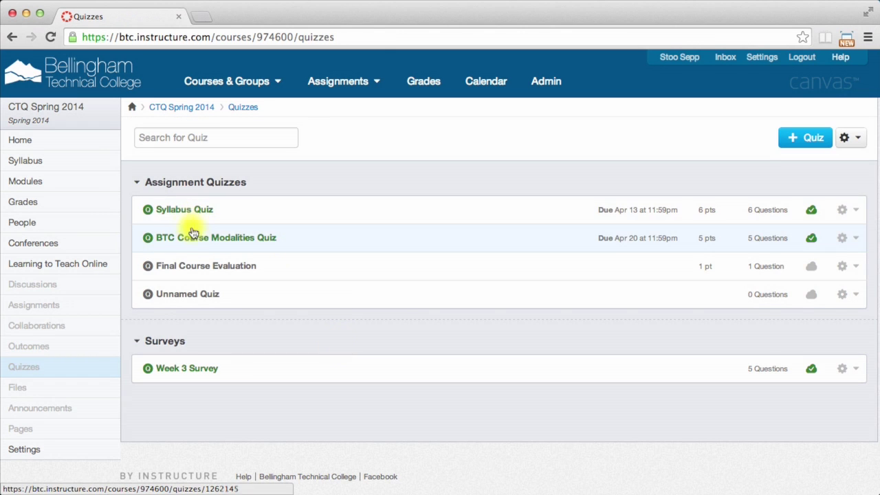
# - Open the BTC Course Modalities Quiz and show its attached rubric
pyautogui.click(203, 239)
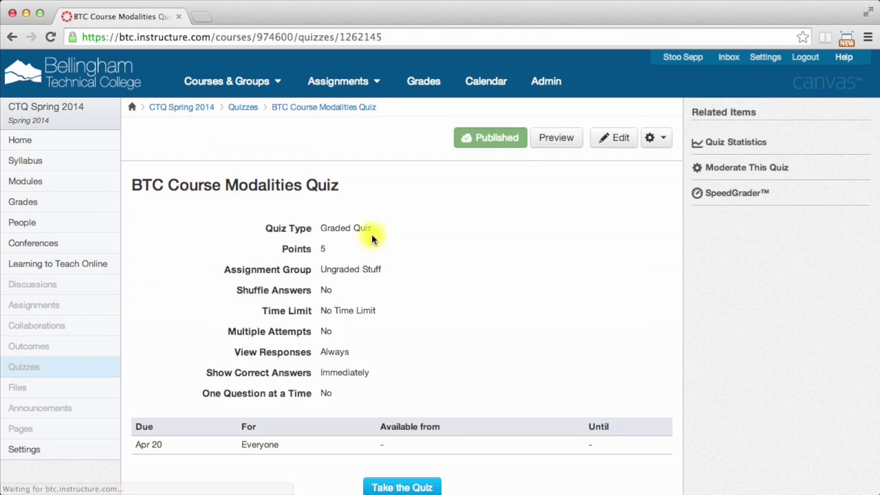
pyautogui.click(652, 140)
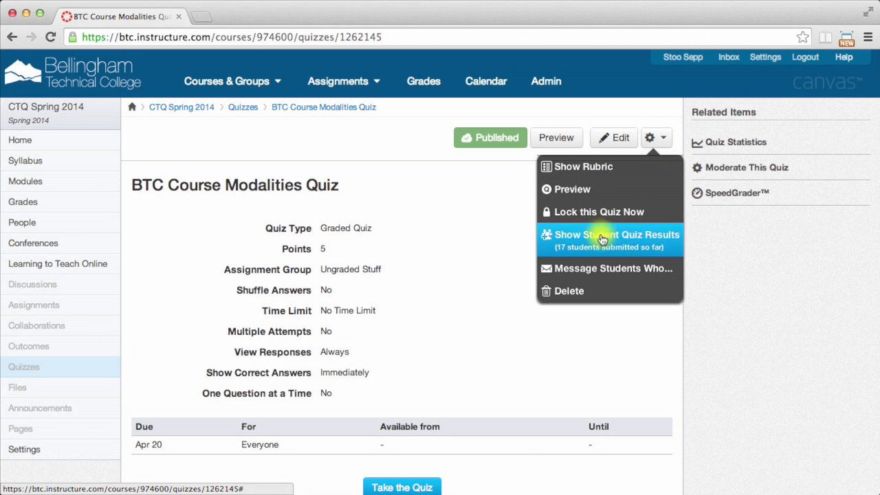
pyautogui.click(589, 172)
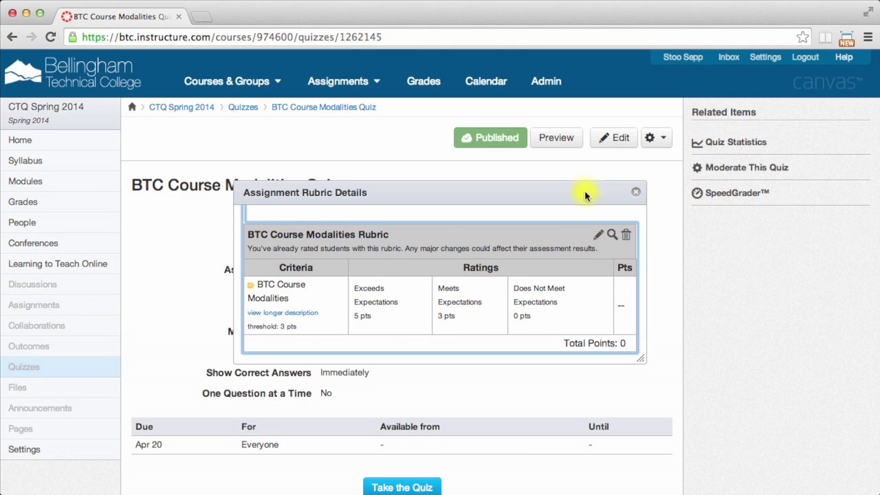
# - Browse outcome criteria in the rubric editor, then cancel and close without changes
pyautogui.click(598, 234)
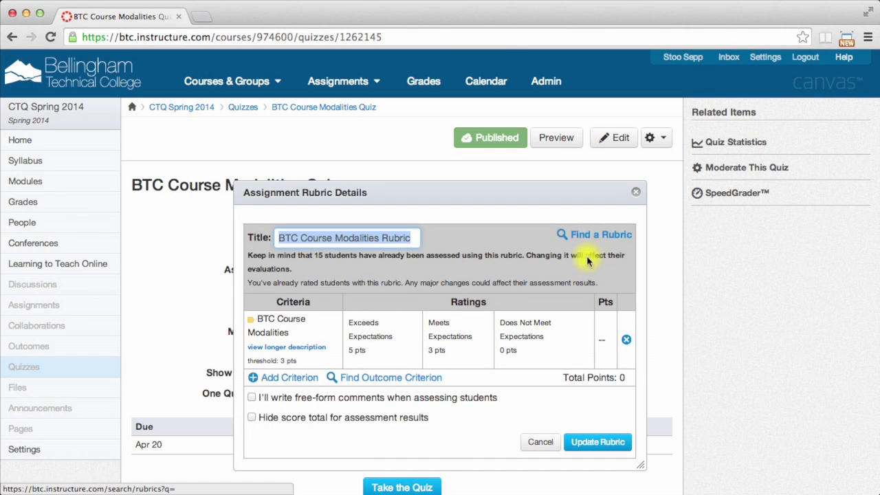
pyautogui.click(389, 379)
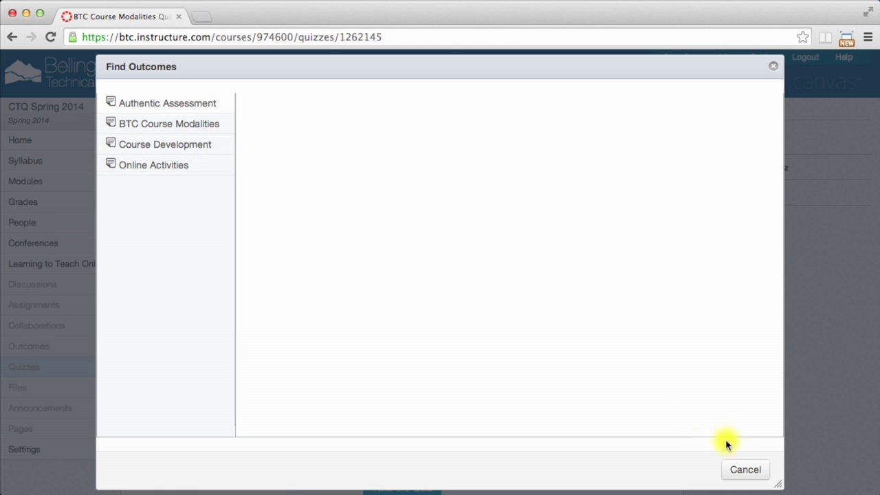
pyautogui.click(746, 469)
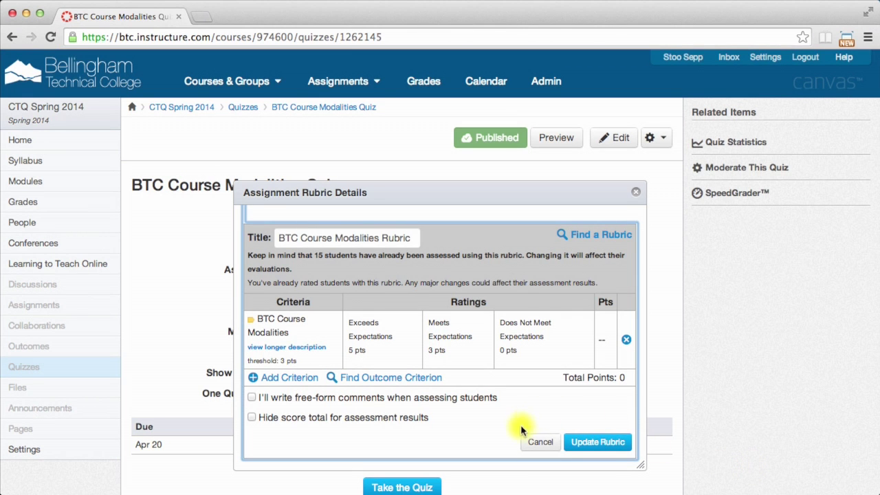
pyautogui.click(547, 445)
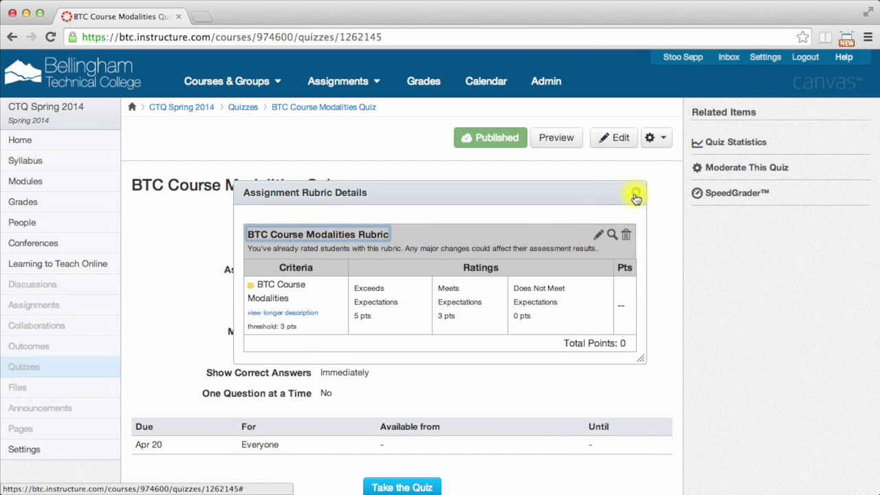
pyautogui.click(635, 194)
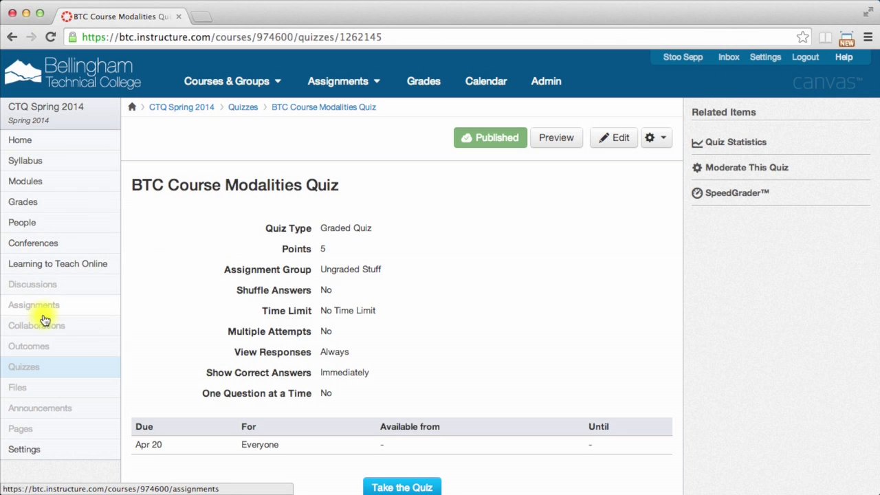
pyautogui.click(45, 451)
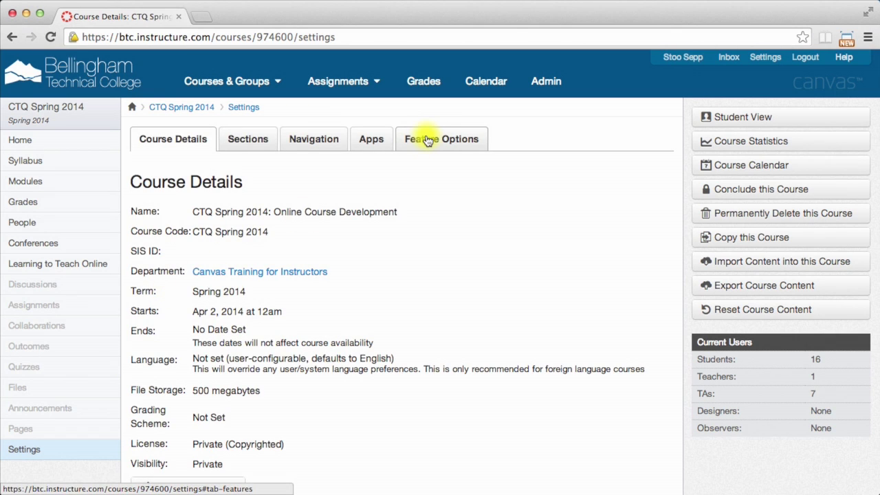
# - Switch the Outcome Gradebook feature option to On and read its description
pyautogui.click(428, 140)
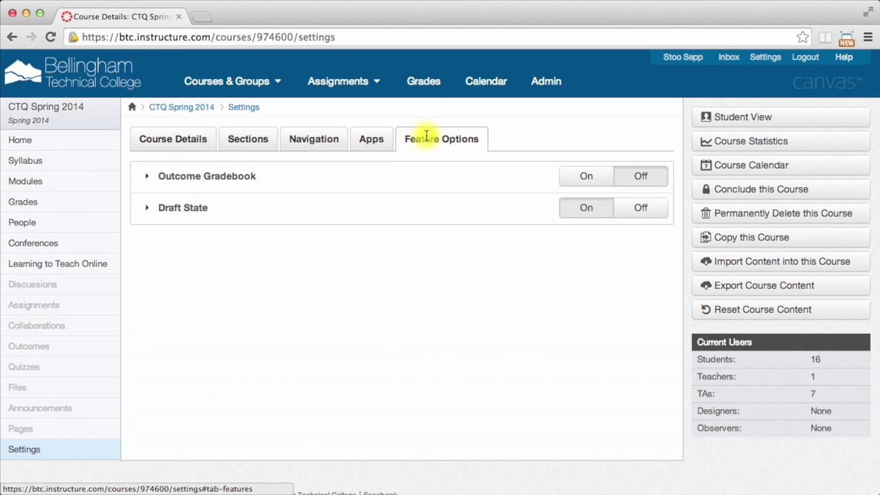
pyautogui.click(580, 180)
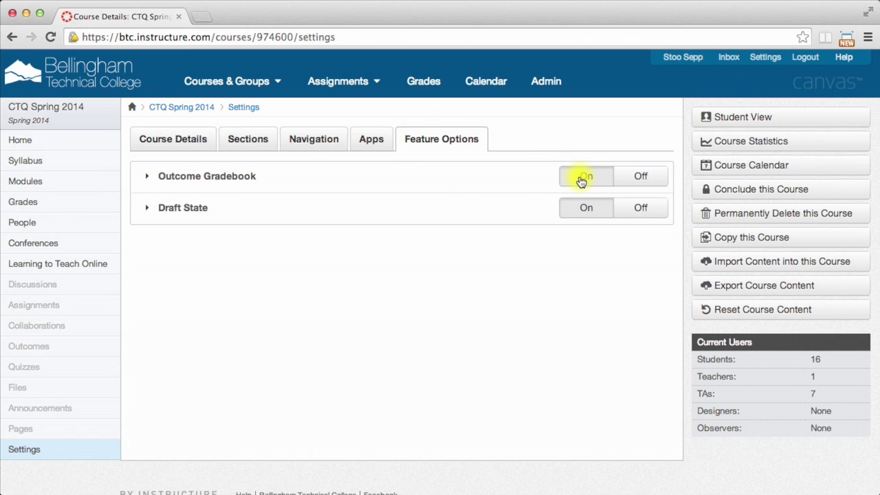
pyautogui.click(146, 178)
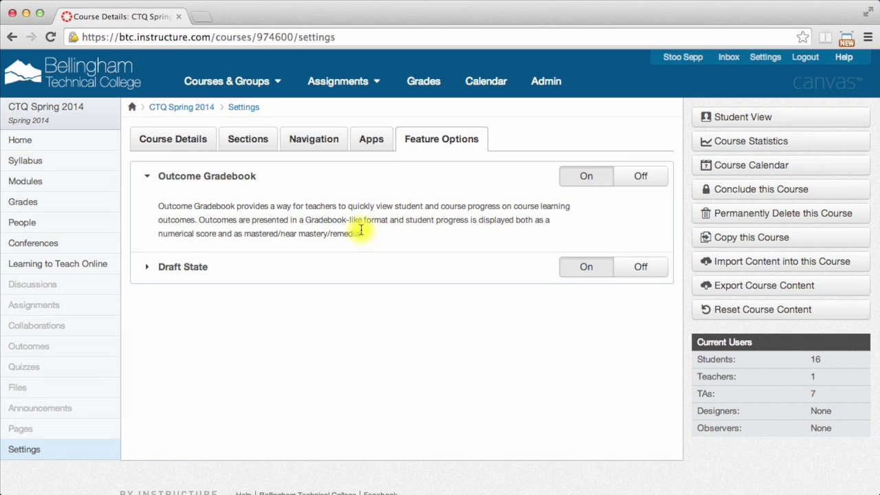
pyautogui.click(32, 208)
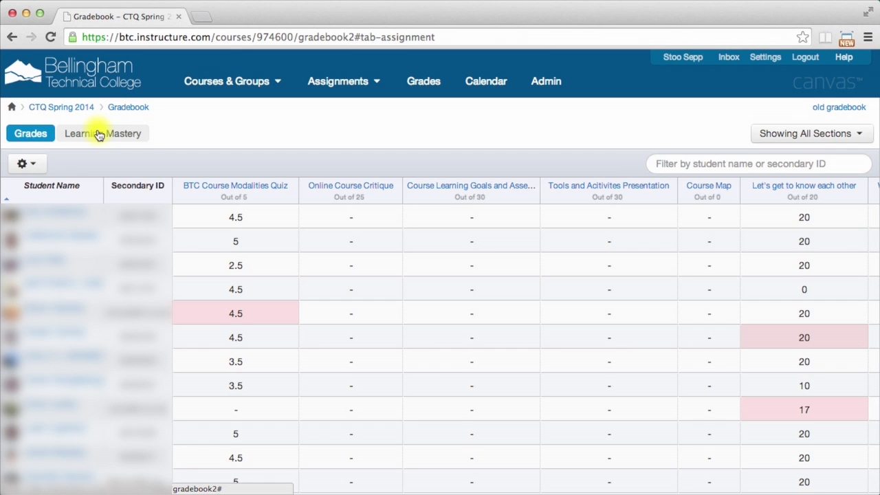
# - Show the Learning Mastery gradebook with per-student outcome scores and the BTC Course Modalities breakdown
pyautogui.click(99, 135)
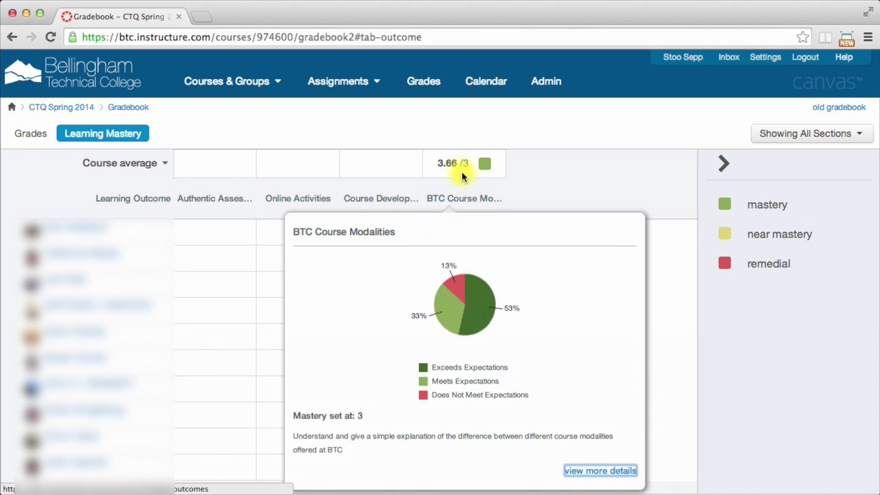
pyautogui.moveTo(463, 198)
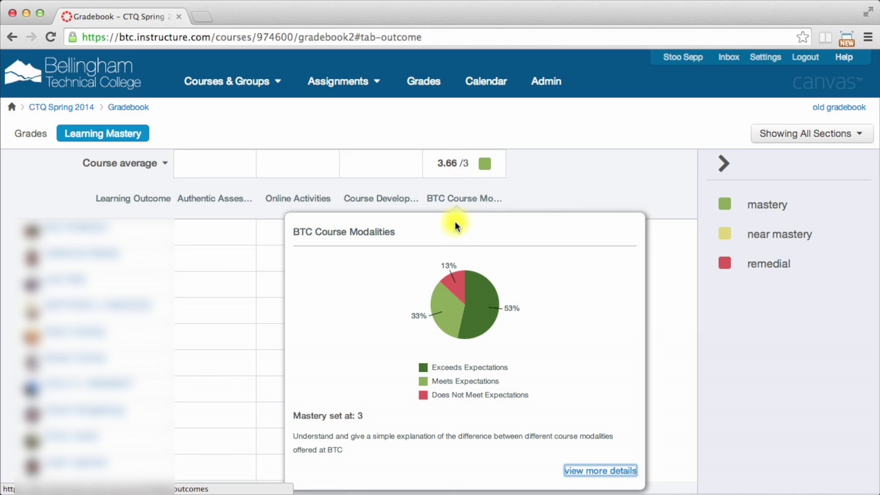
# - View the BTC Course Modalities outcome details, then return to Learning Mastery with the legend collapsed
pyautogui.click(594, 472)
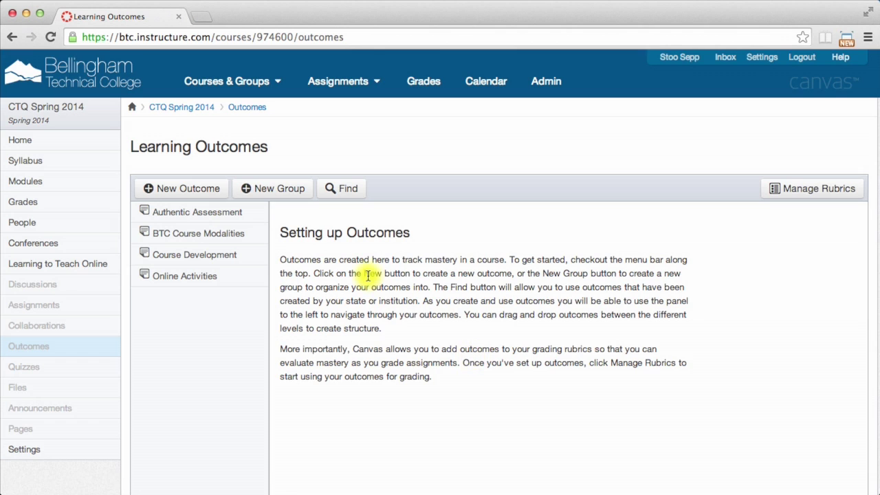
pyautogui.scroll(-5, 367, 279)
pyautogui.scroll(5, 367, 274)
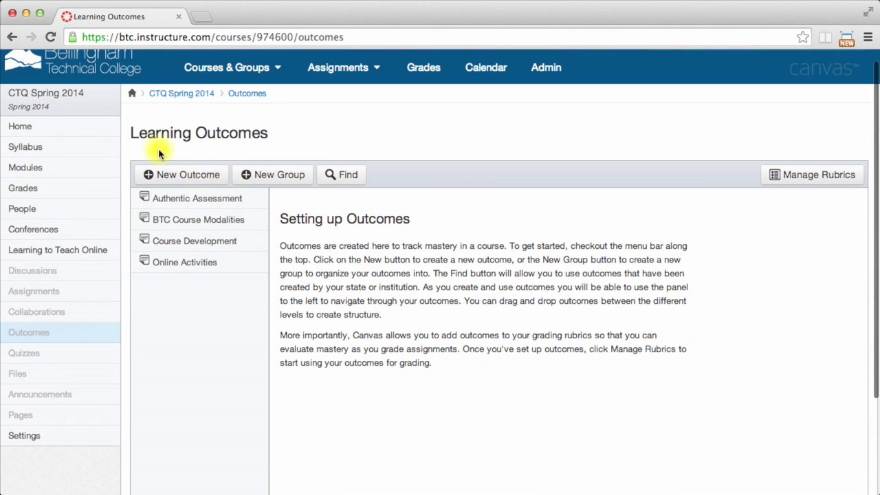
pyautogui.click(12, 38)
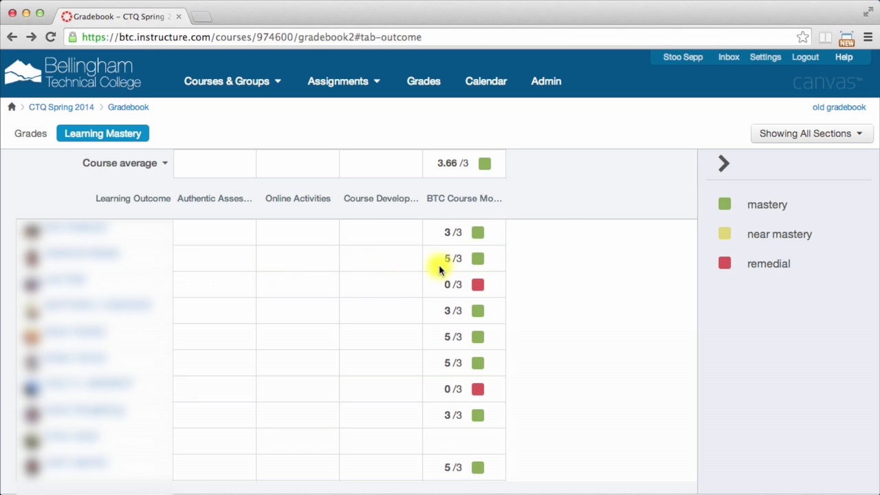
pyautogui.click(724, 164)
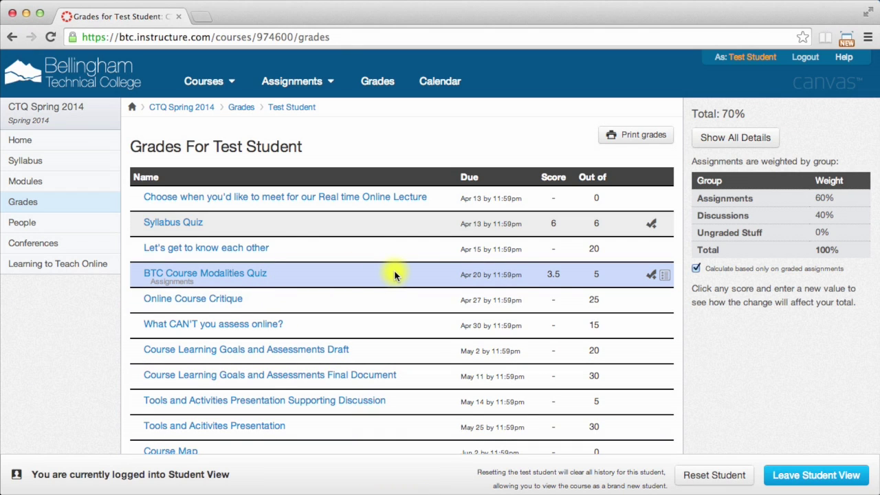
# - Expand Test Student's BTC Course Modalities Quiz rubric results, then leave Student View
pyautogui.click(664, 276)
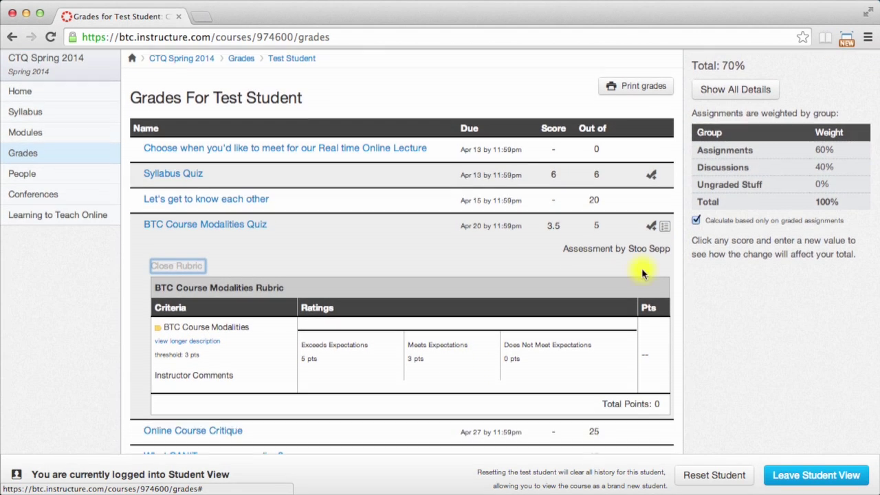
pyautogui.scroll(2, 646, 254)
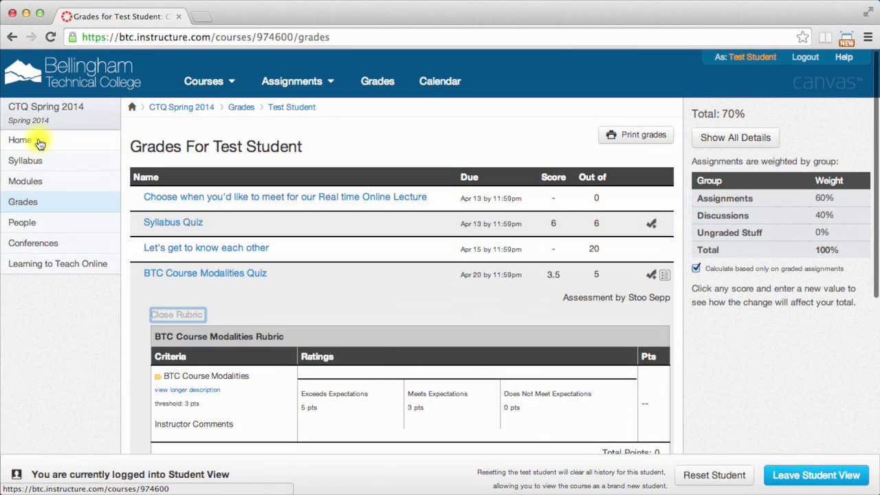
pyautogui.click(798, 479)
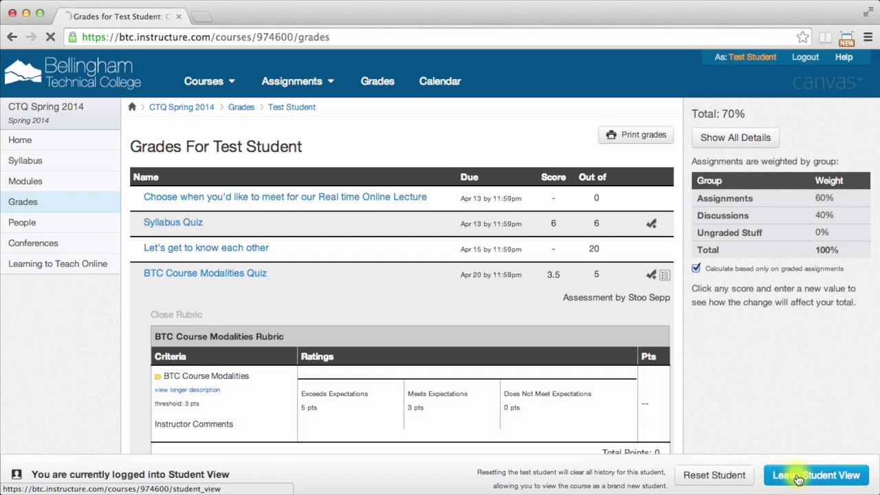